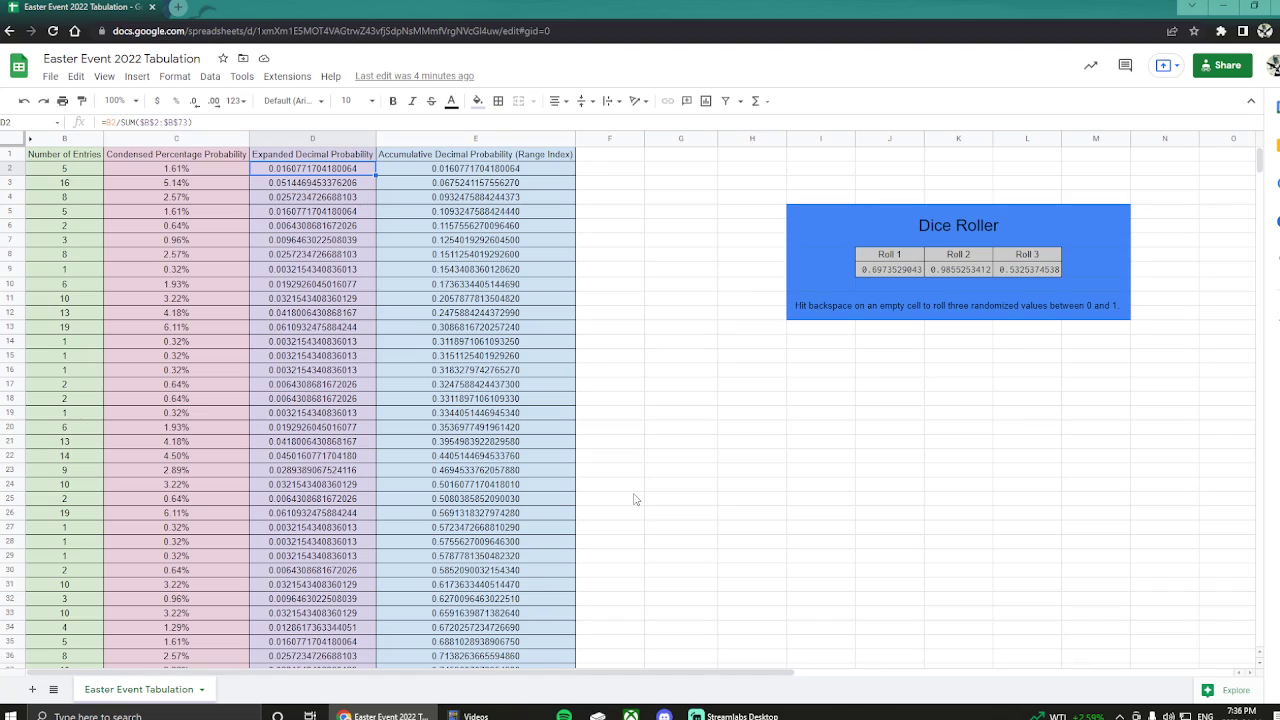
- Inspect the expanded decimal probability formula in D2 and the condensed percentage formulas from C2 downward
click(653, 416)
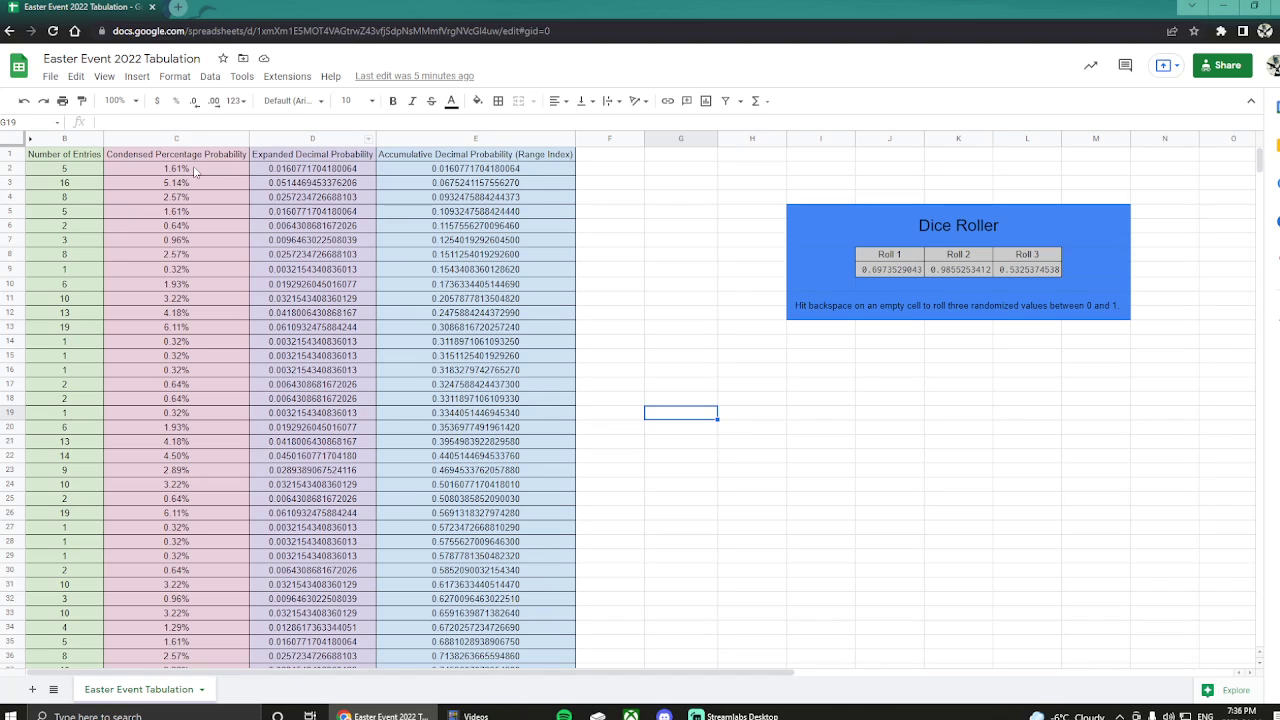
click(304, 173)
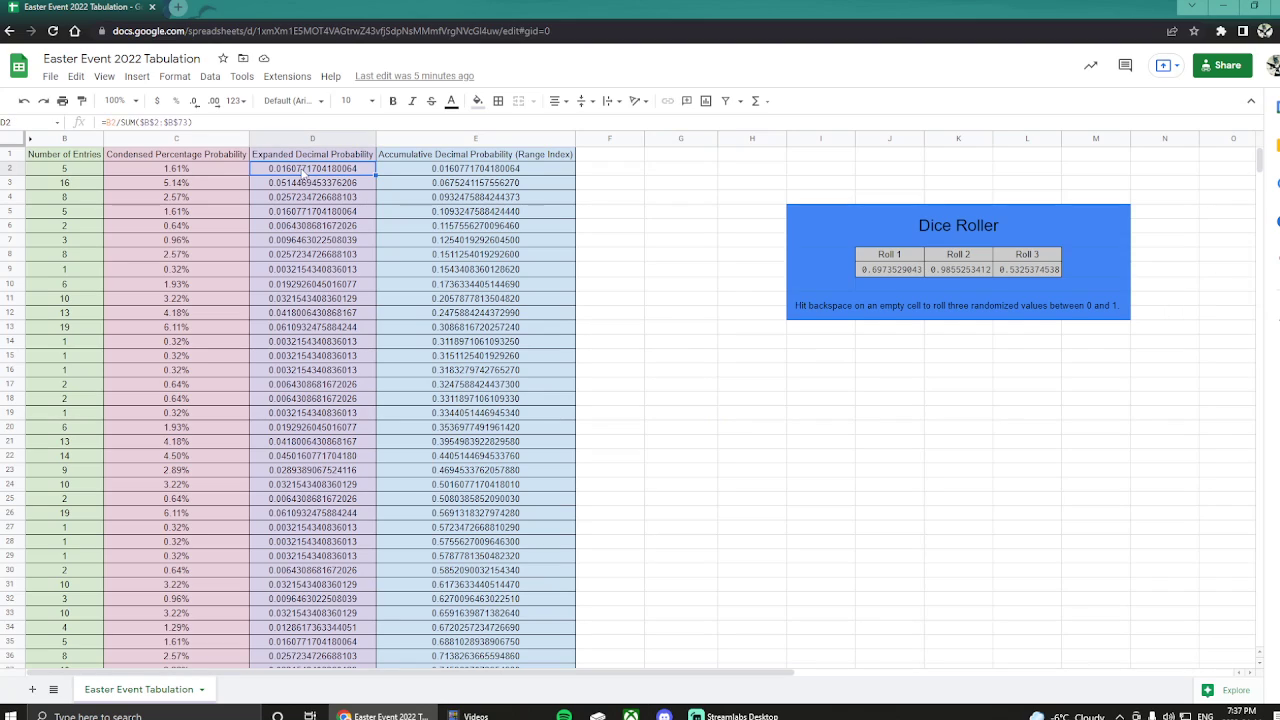
click(703, 285)
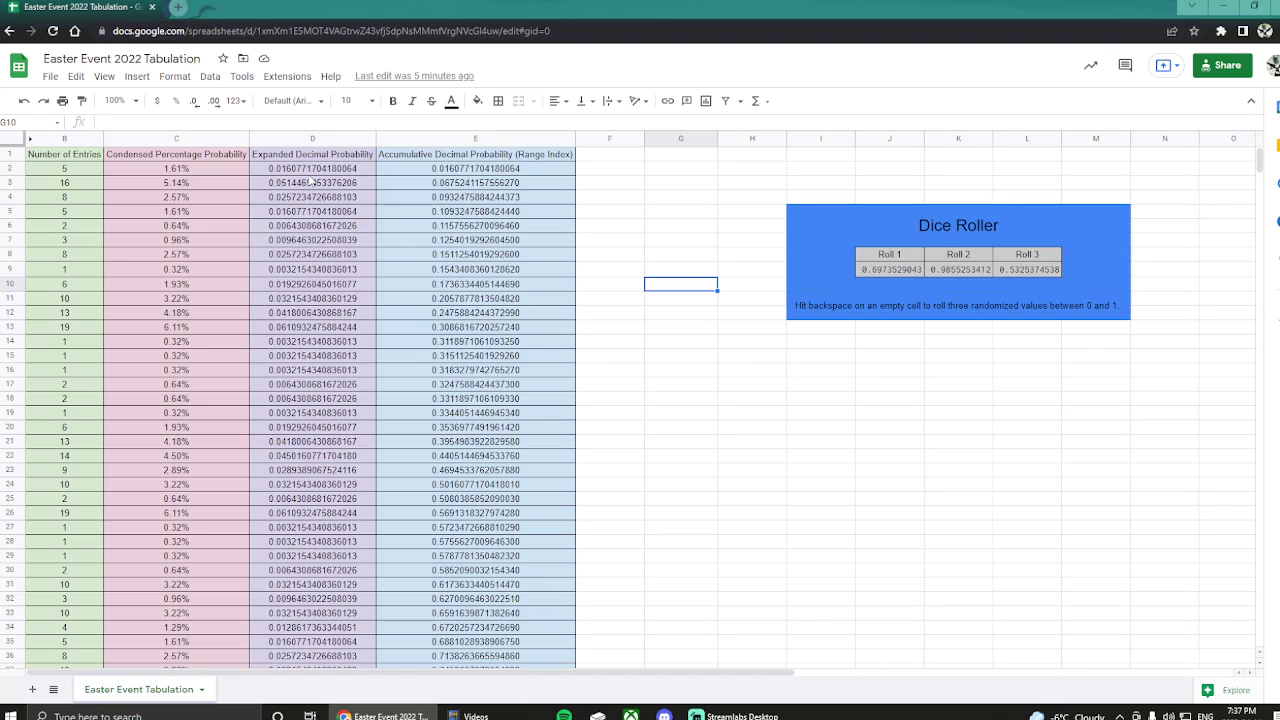
click(311, 171)
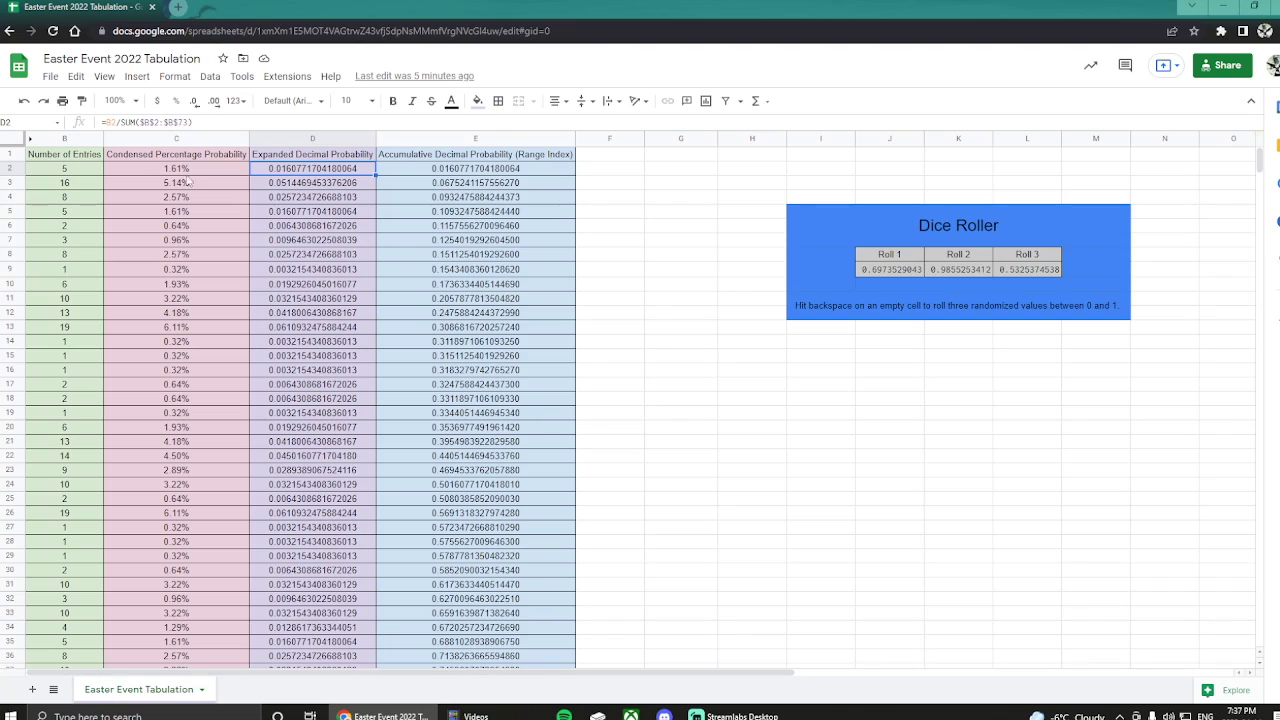
click(668, 256)
click(310, 172)
click(185, 172)
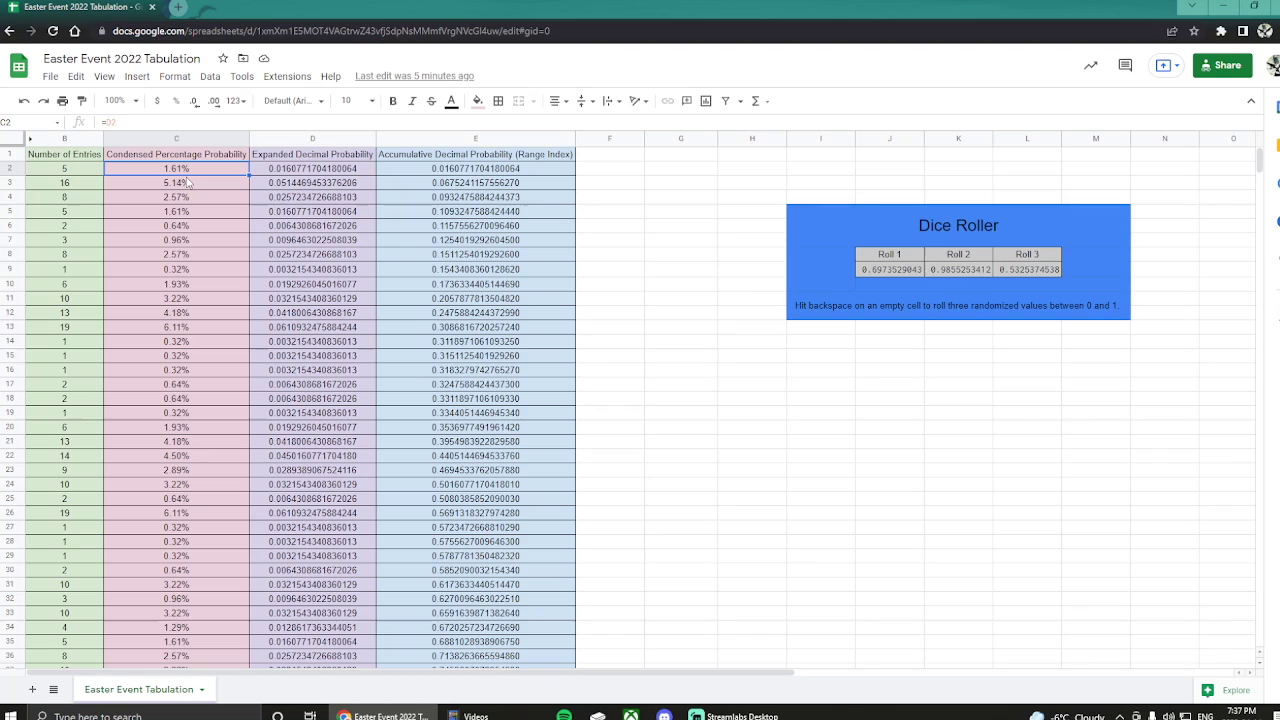
drag(185, 170, 180, 613)
click(712, 413)
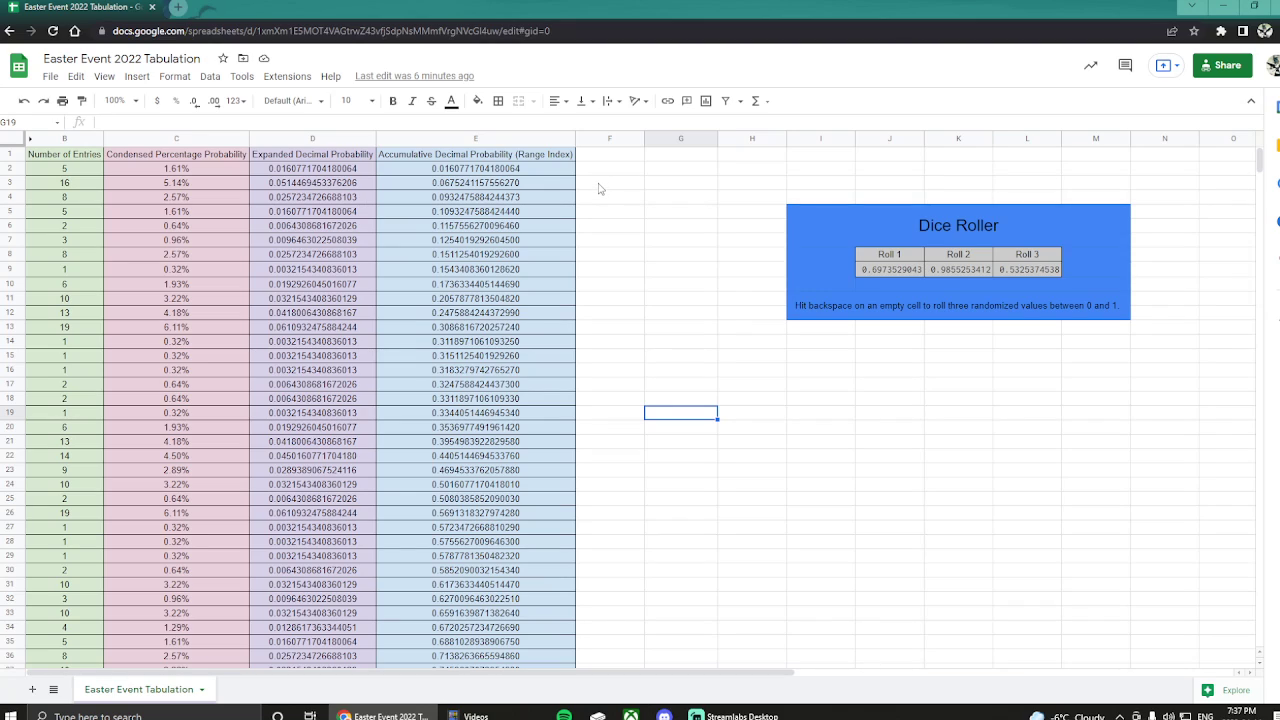
- Check the random-number formula of Roll 1 in J9, then decrease and restore that cell's displayed decimal places
click(890, 269)
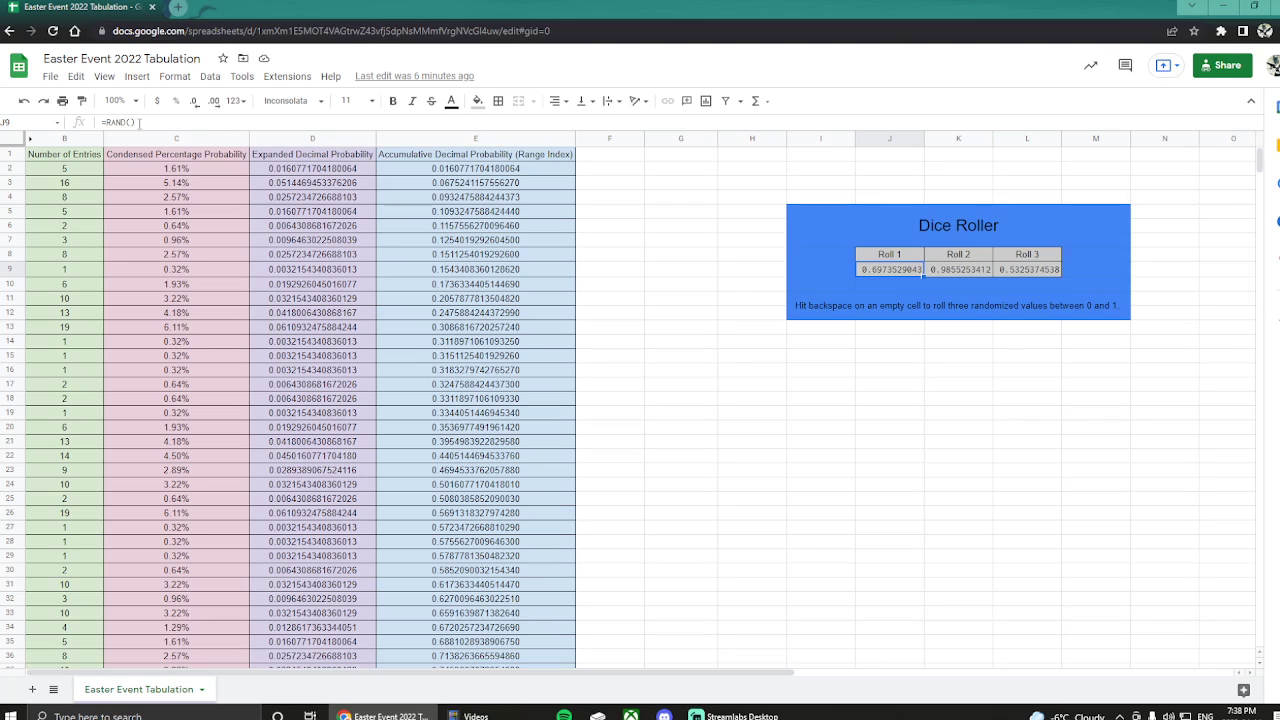
click(748, 271)
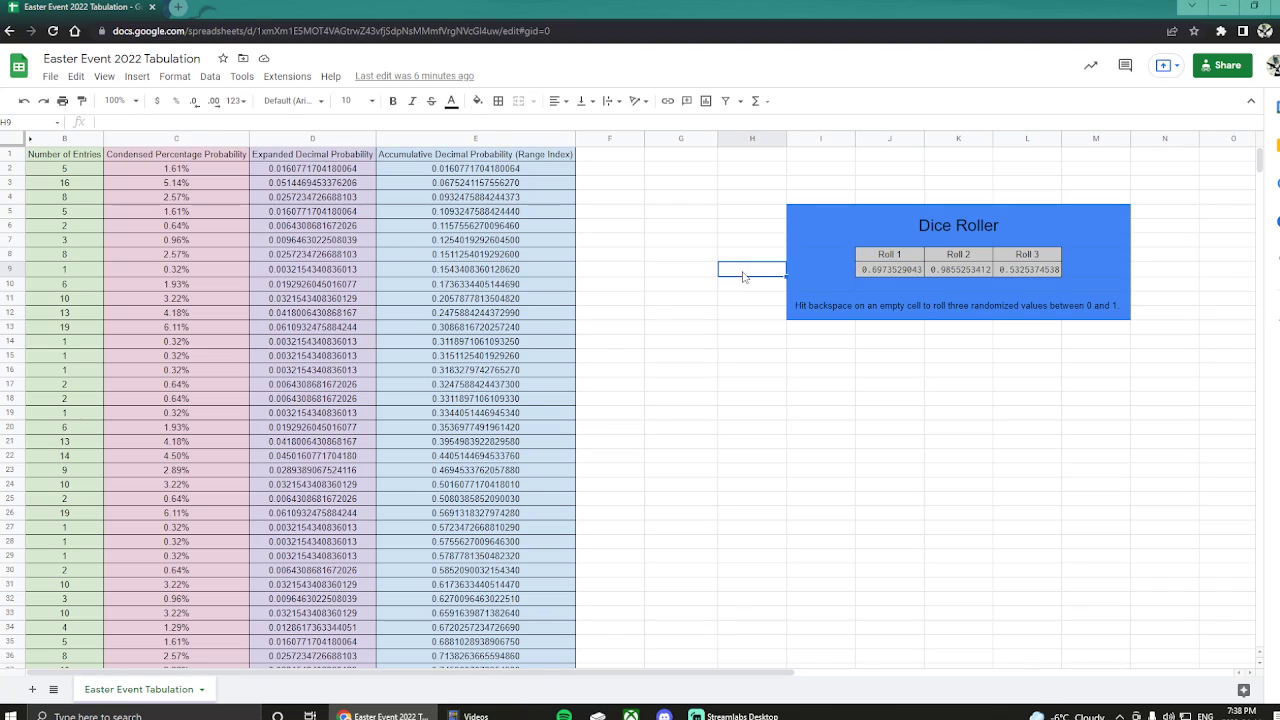
click(891, 272)
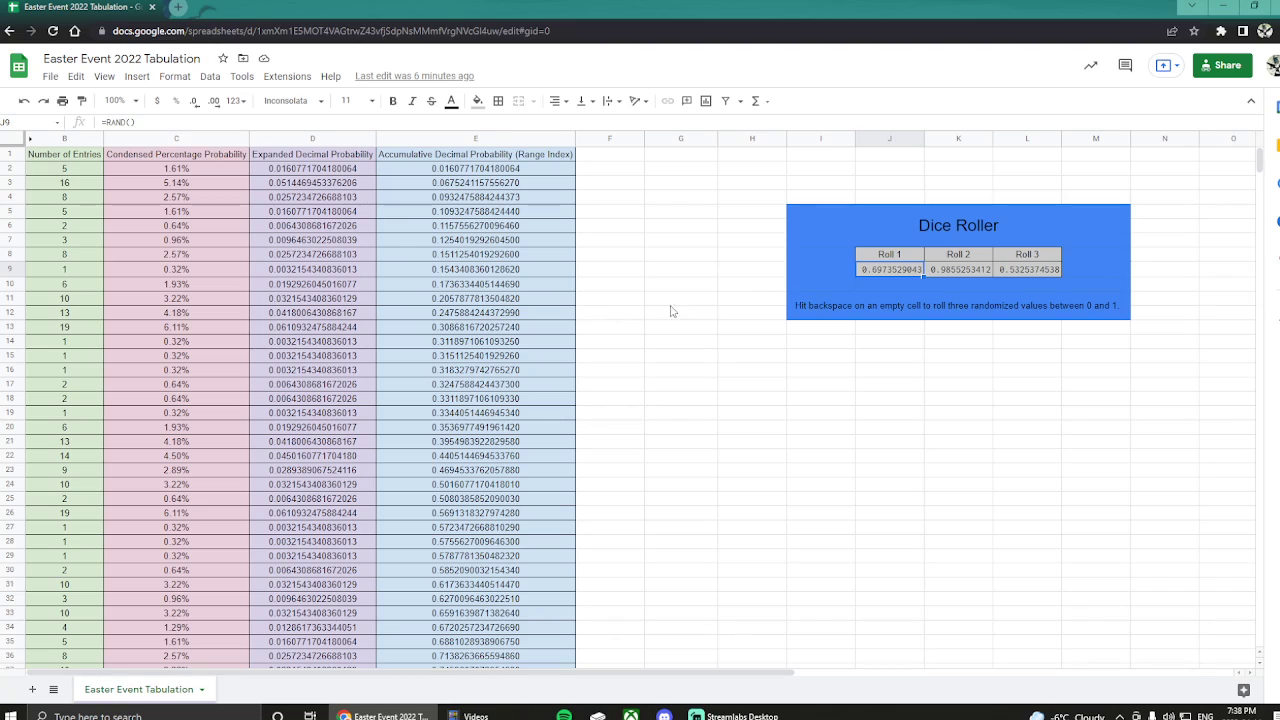
click(194, 102)
click(212, 102)
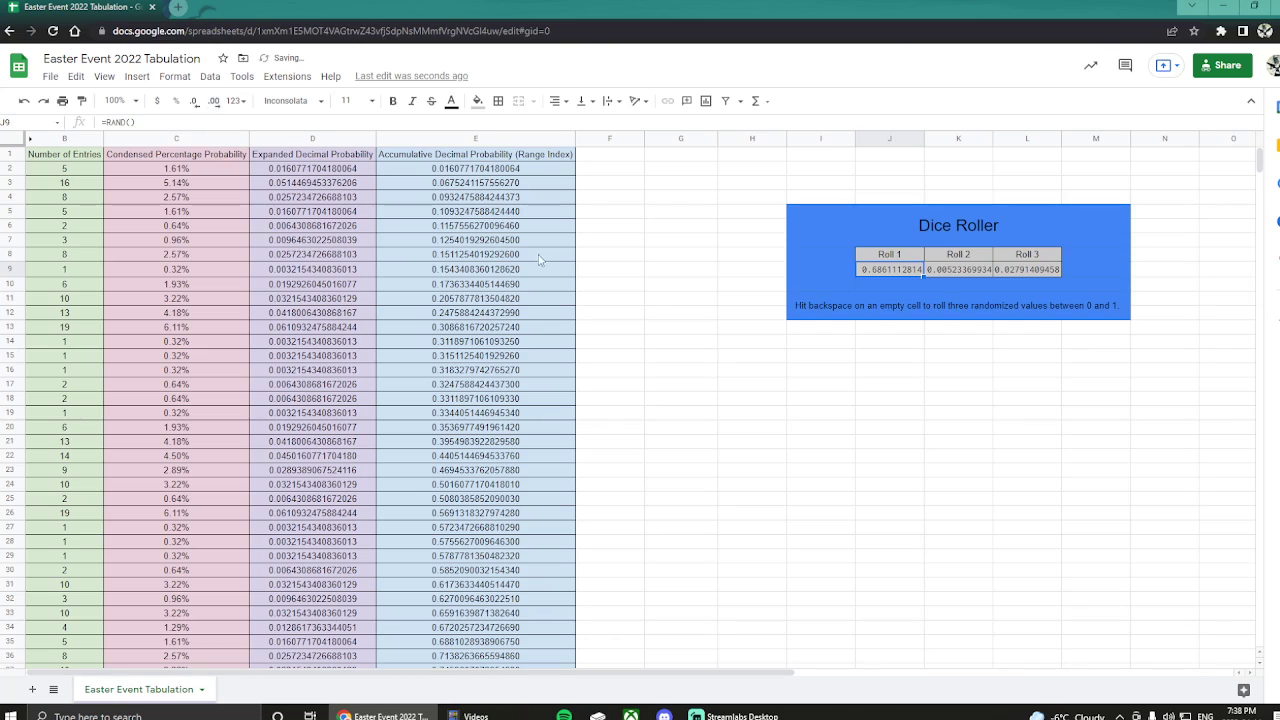
click(726, 258)
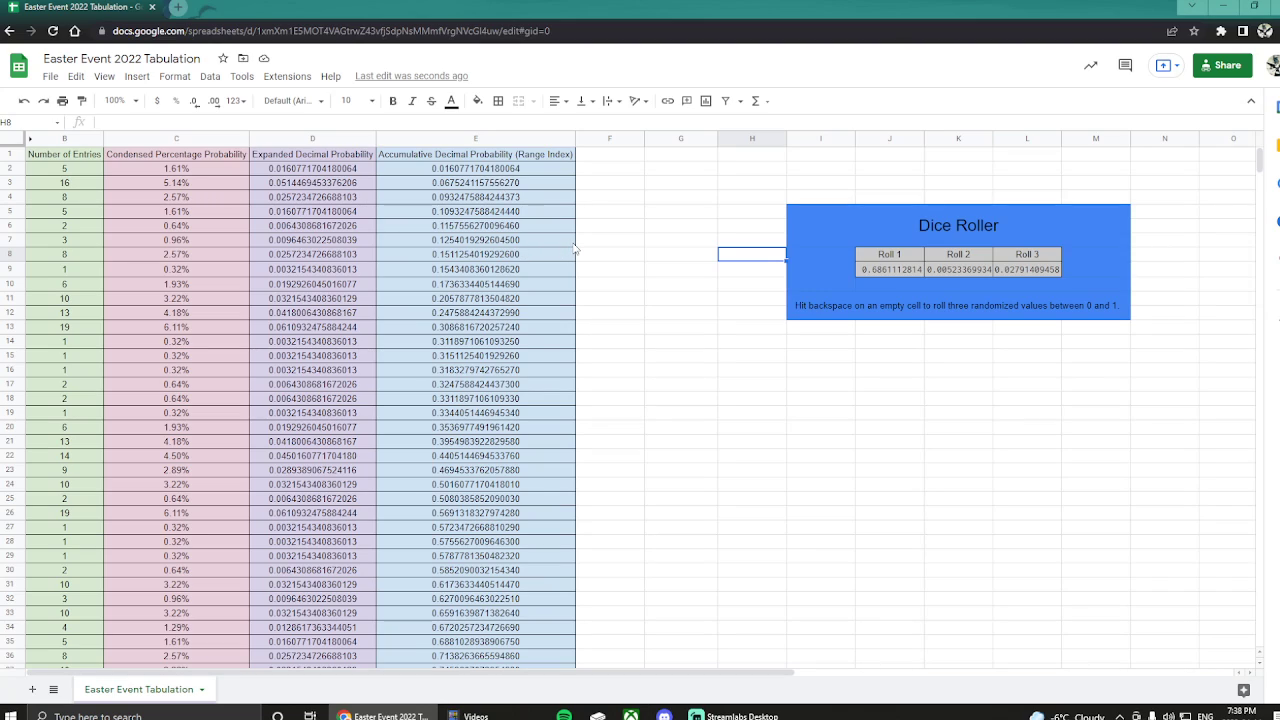
- Examine how the accumulative decimal probabilities build up from D2, E2 and E3 to the last entry in E66
click(447, 170)
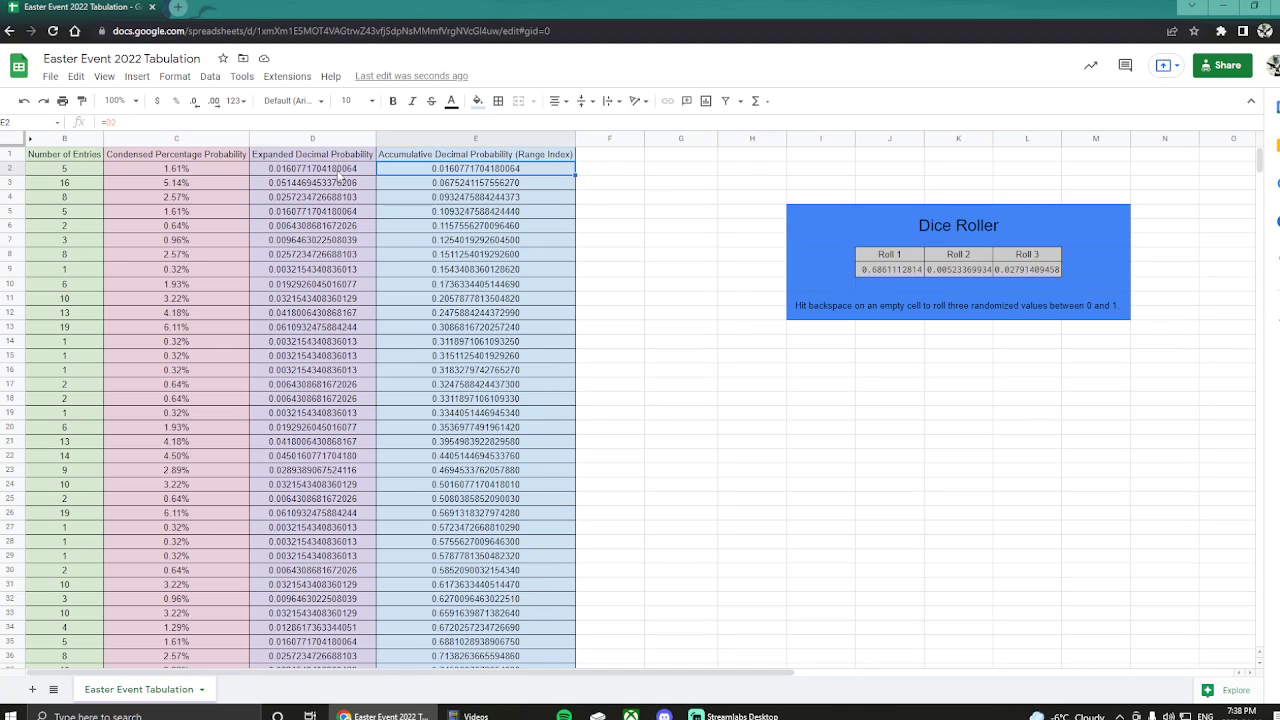
click(340, 172)
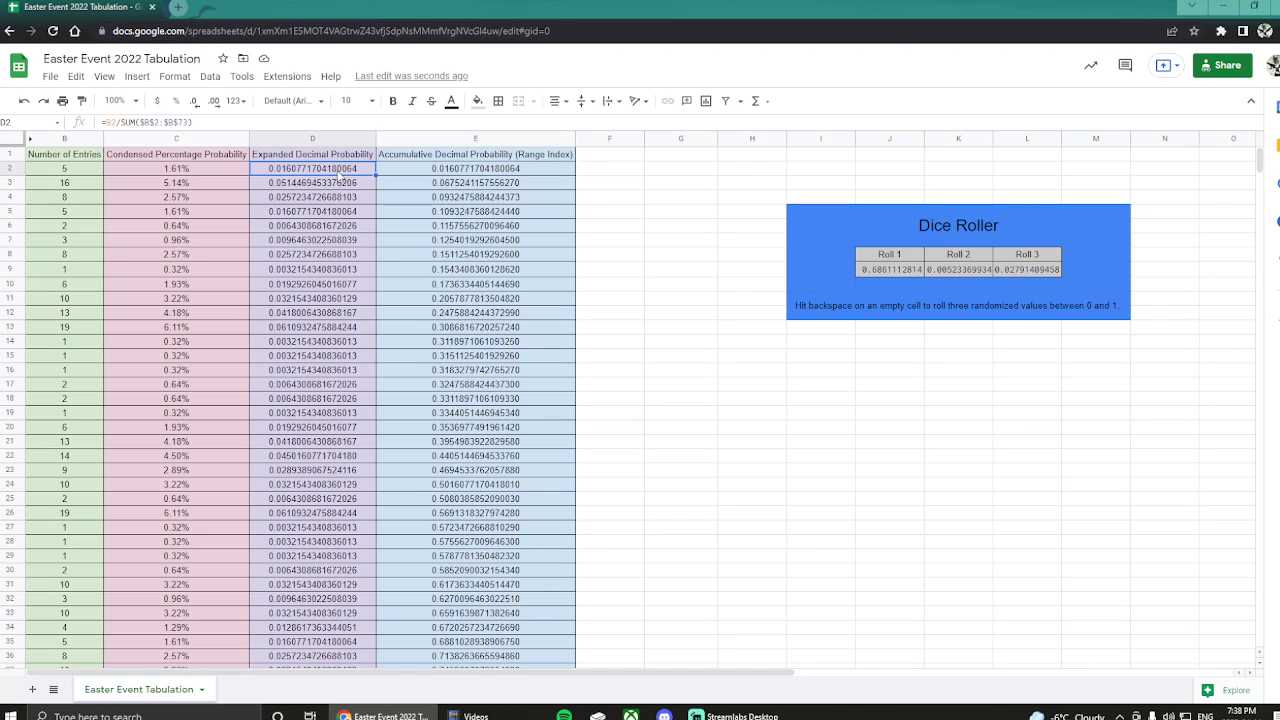
click(451, 189)
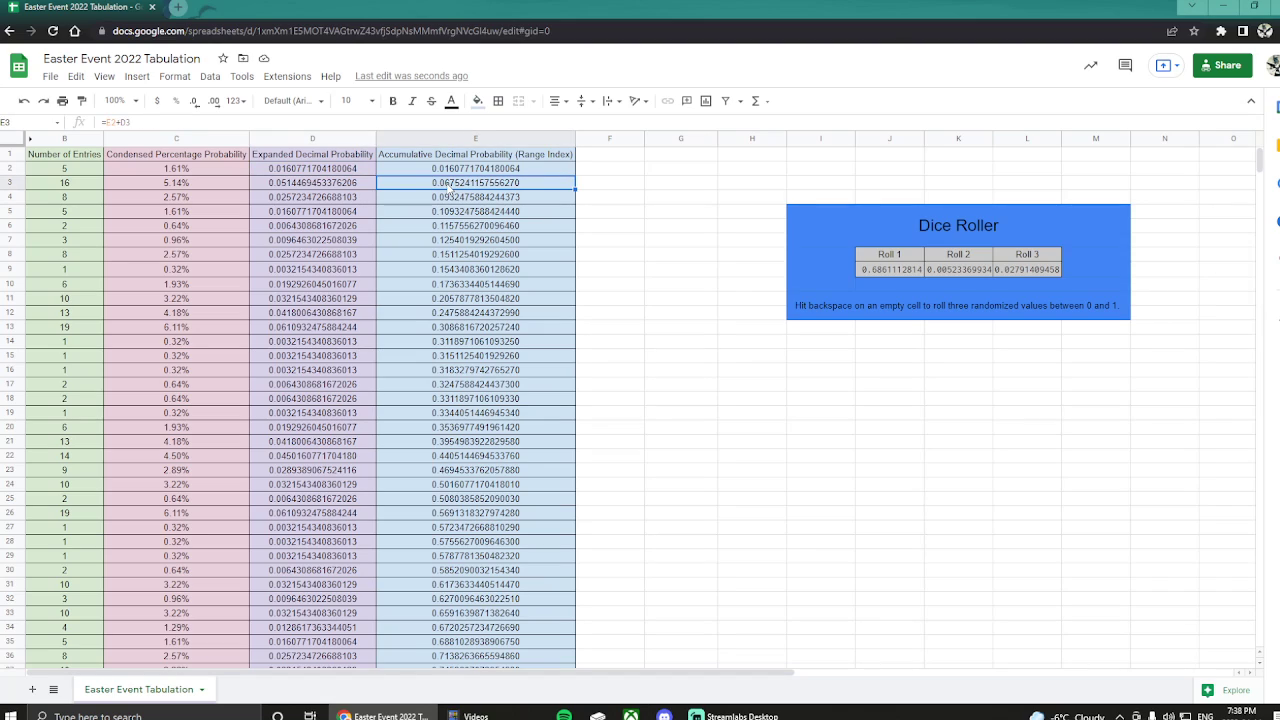
click(602, 186)
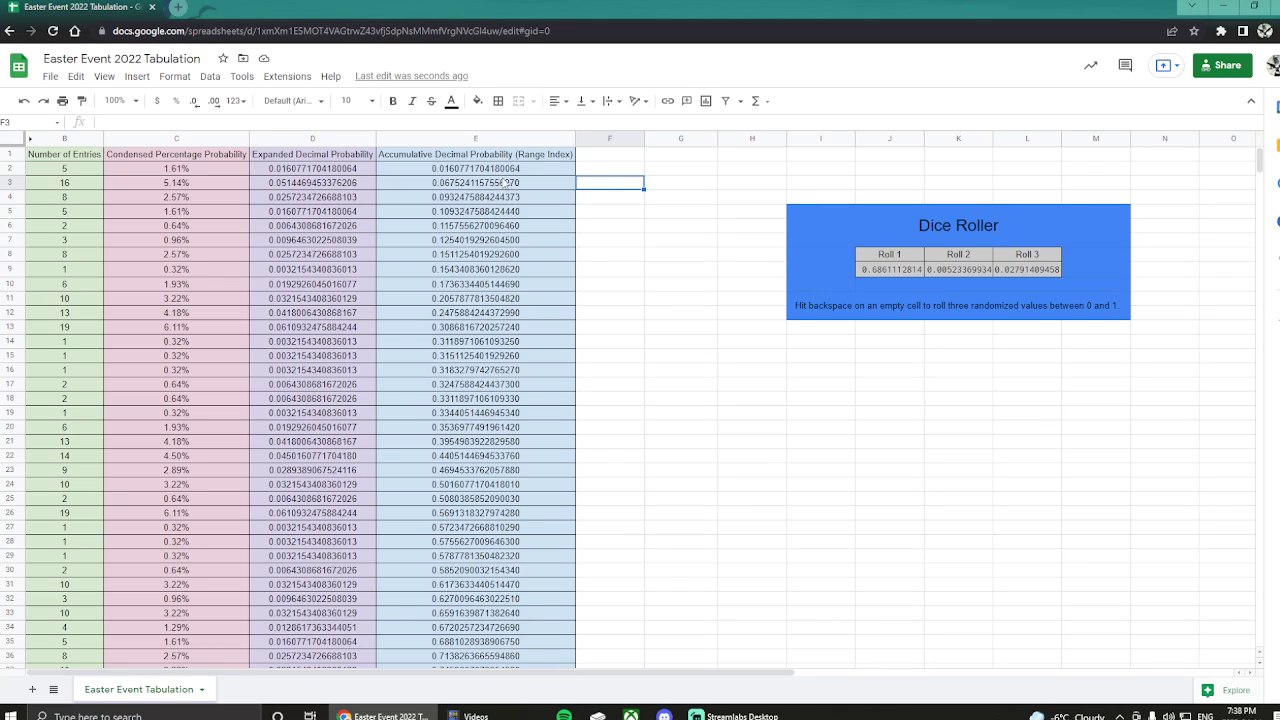
click(473, 171)
scroll(603, 418, down, 4)
click(478, 583)
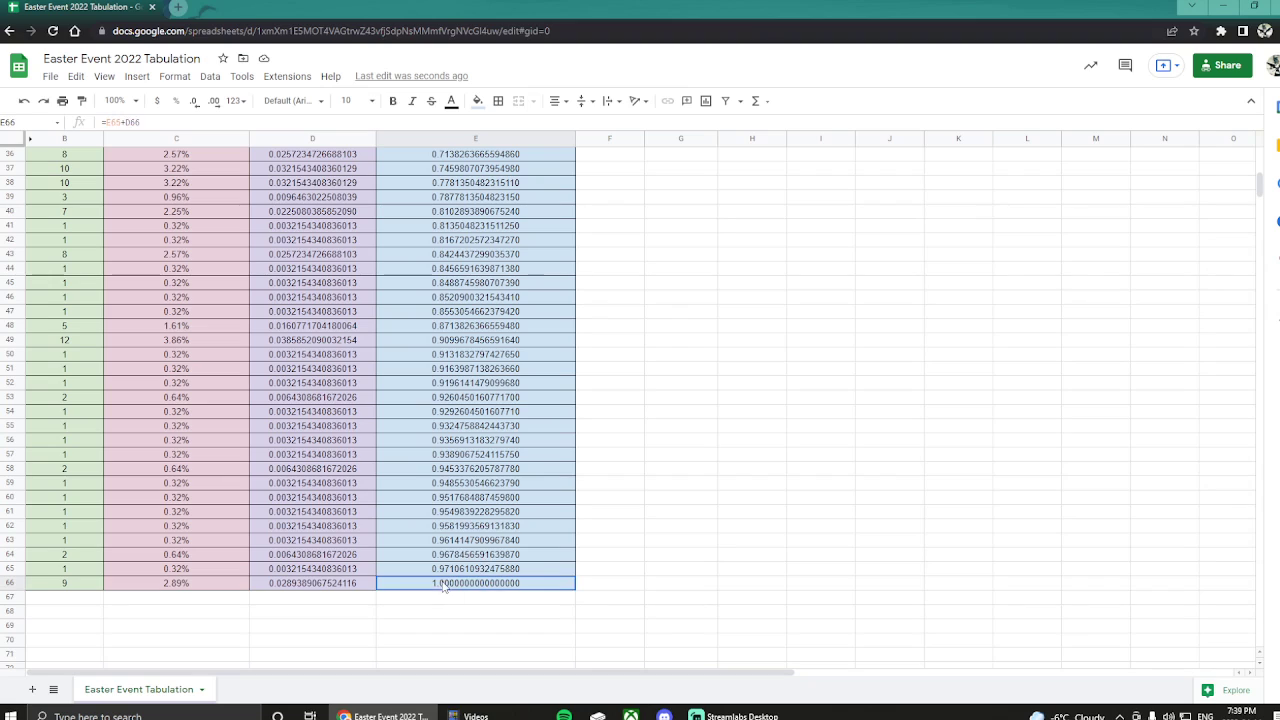
scroll(700, 450, up, 10)
scroll(660, 410, up, 1)
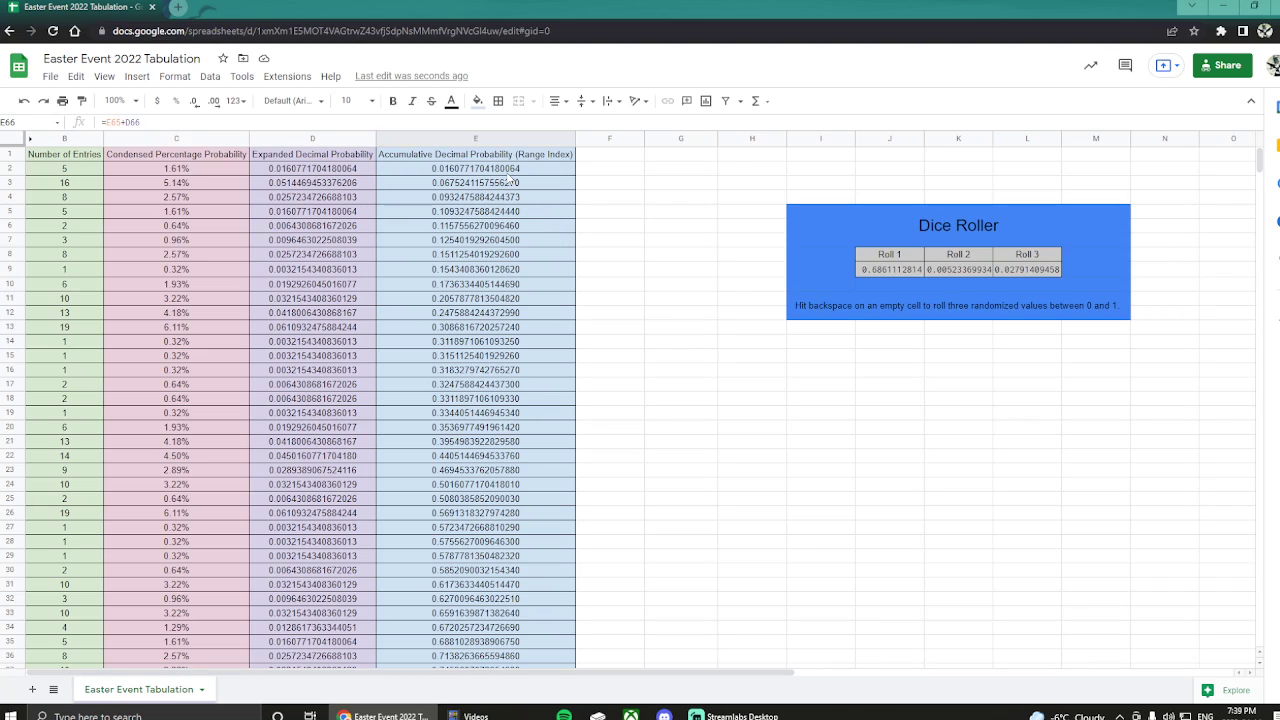
- Review the Roll 1 formula against the accumulative range values in E4:E21 and the condensed percentage in C9
click(891, 270)
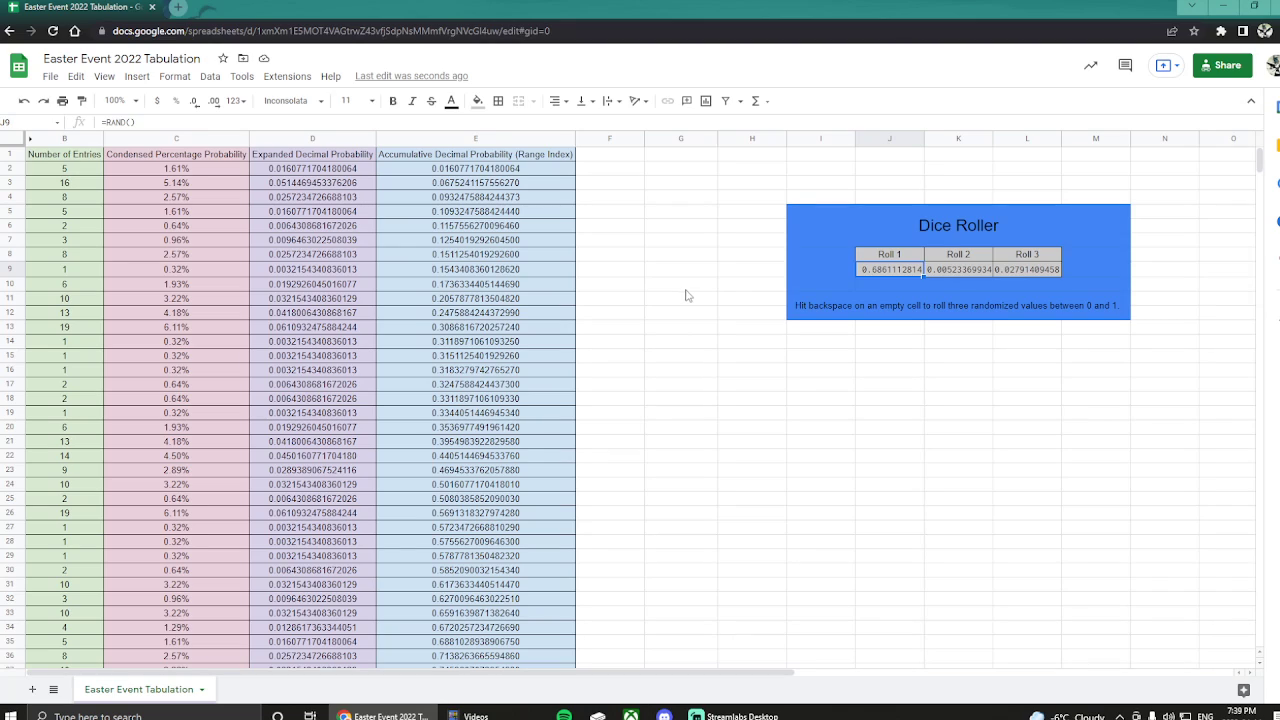
drag(490, 197, 480, 441)
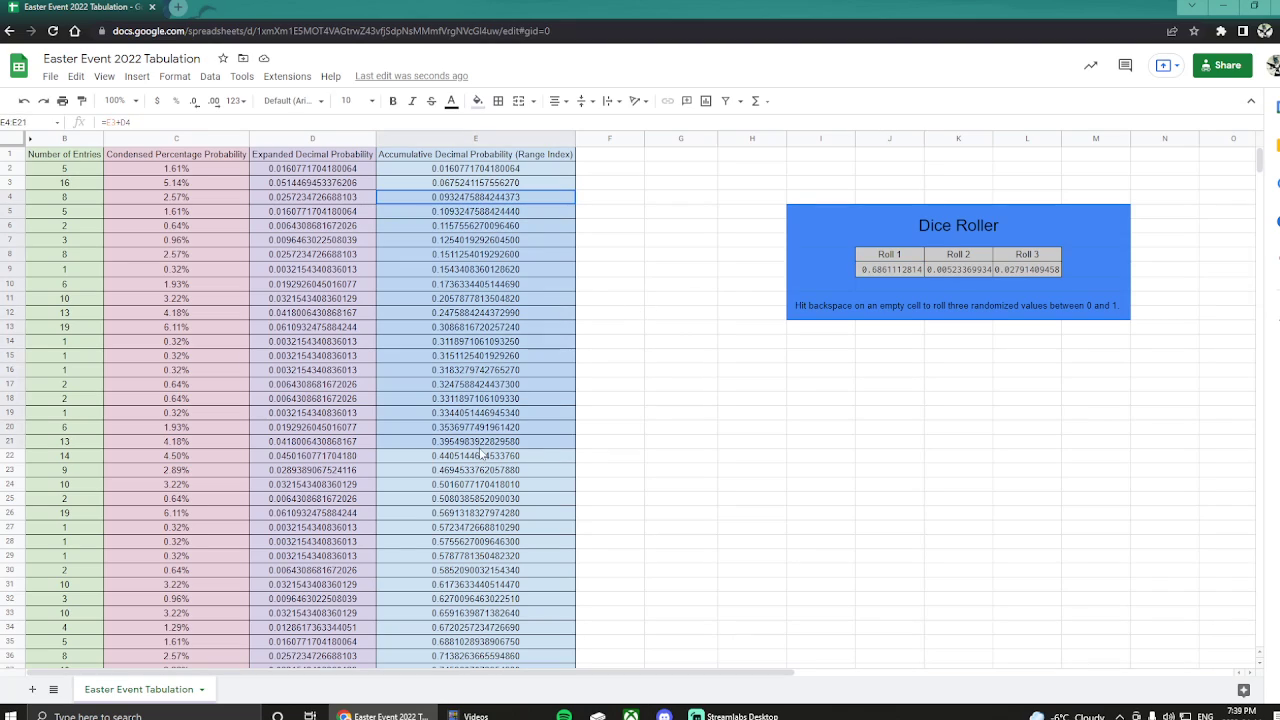
click(645, 415)
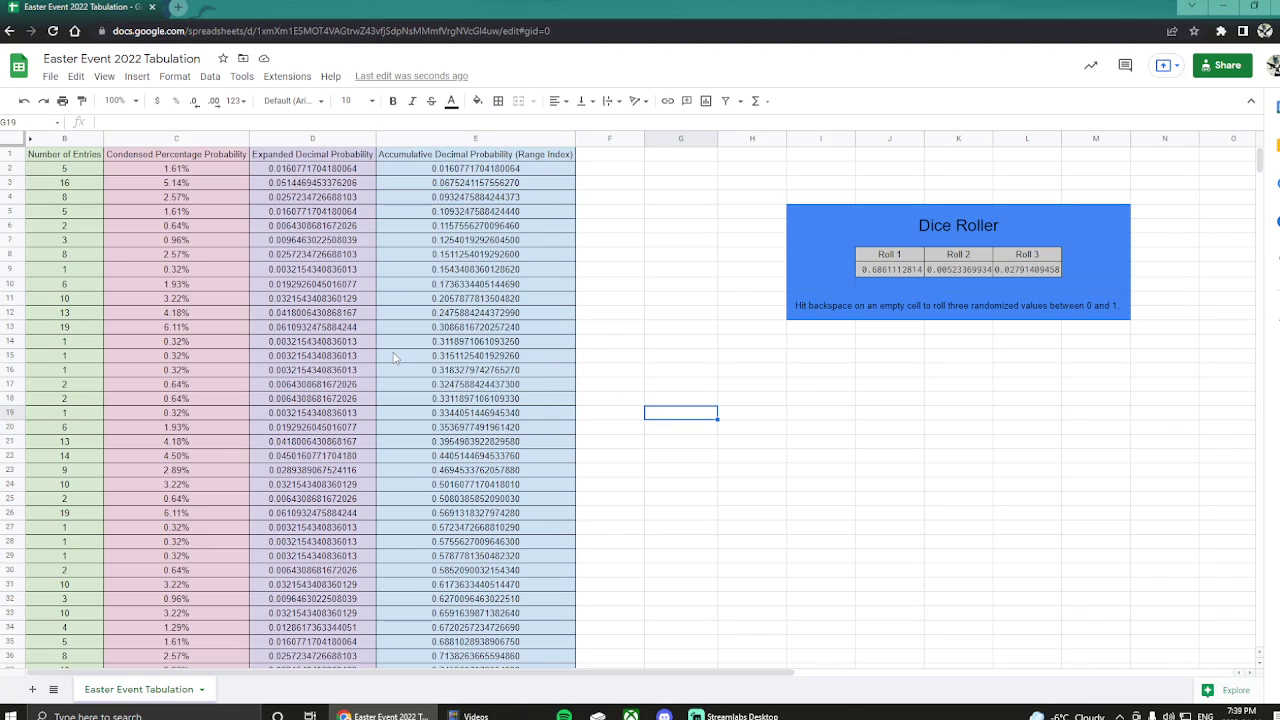
click(185, 271)
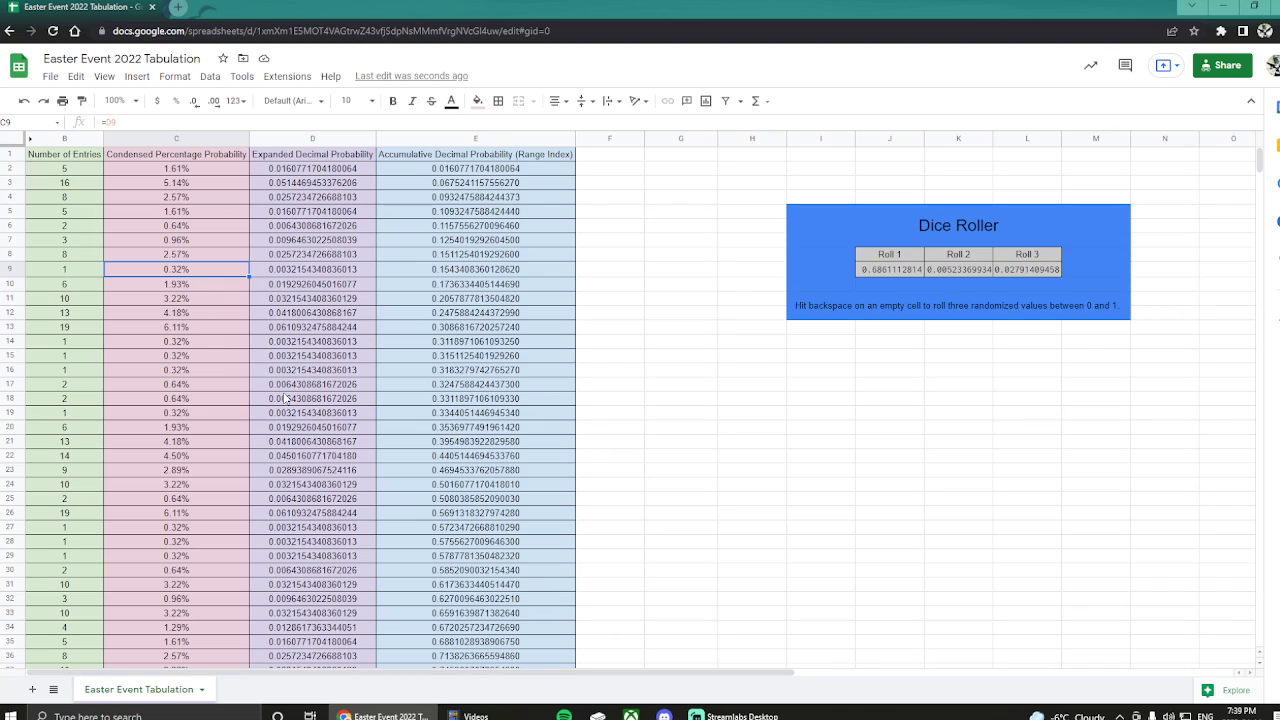
click(675, 358)
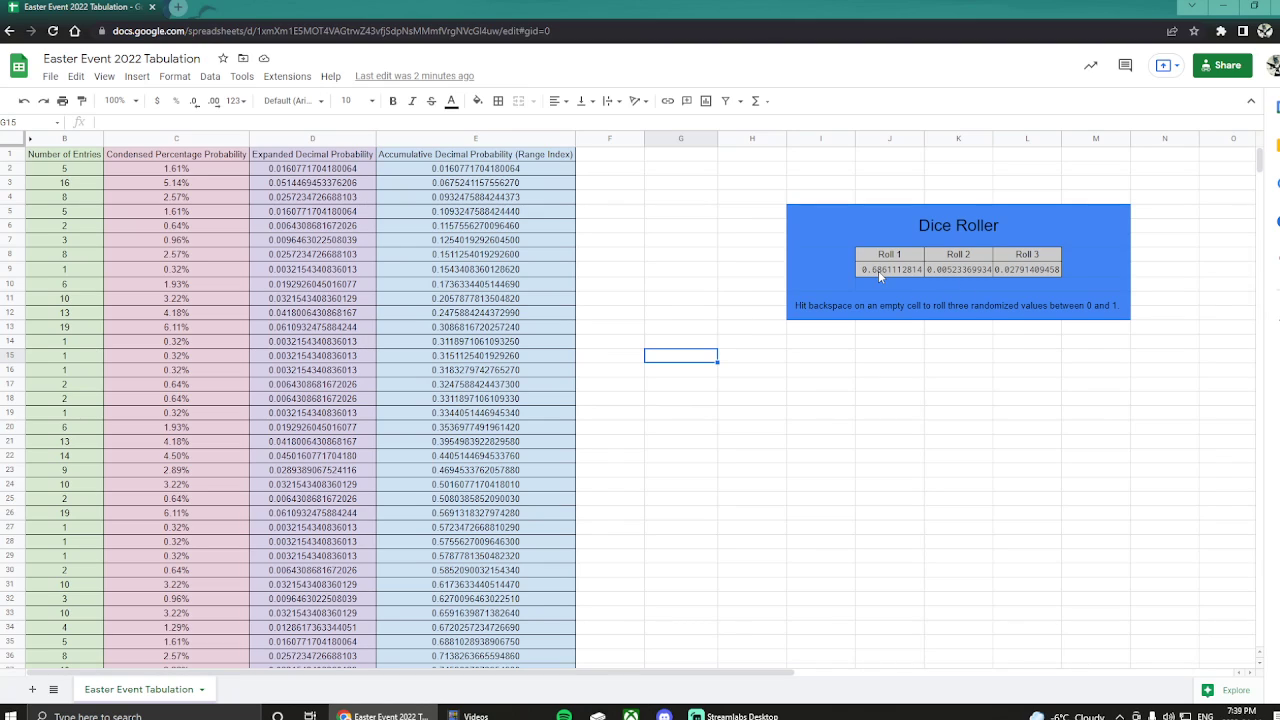
- Look through the Accumulative Decimal Probability column for the row whose range contains the Roll 1 value
scroll(660, 423, down, 2)
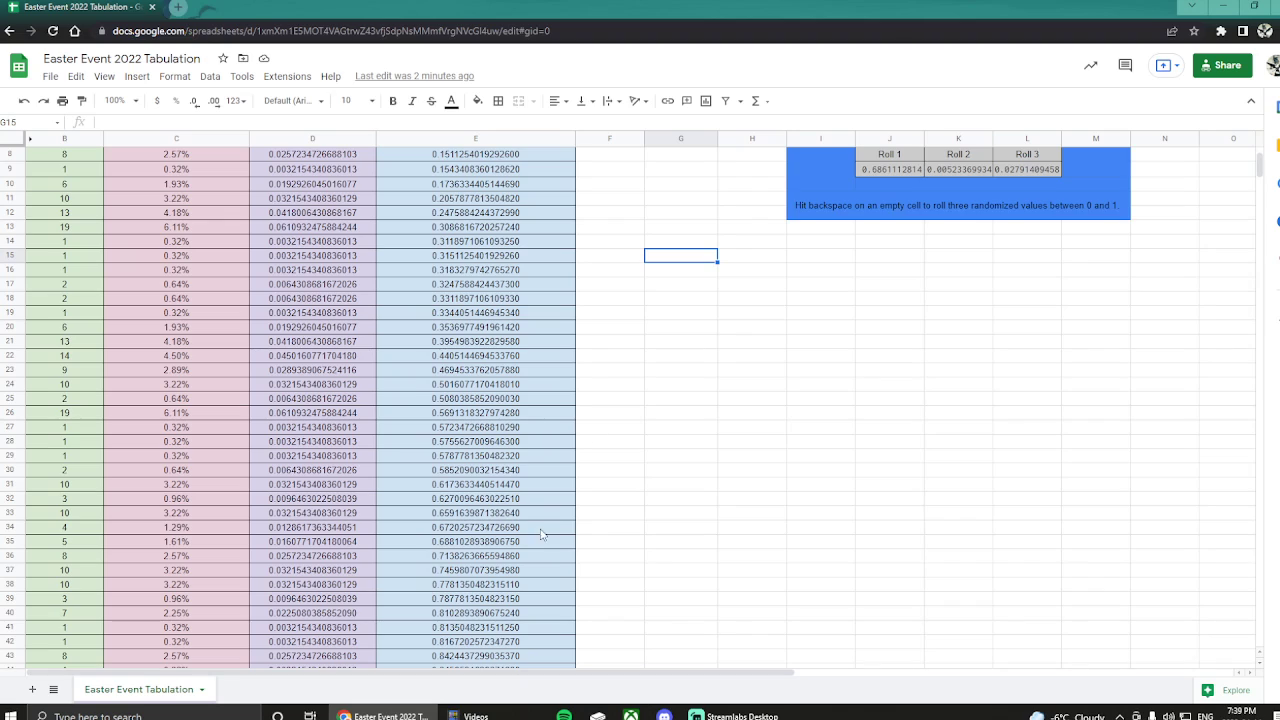
scroll(511, 412, up, 2)
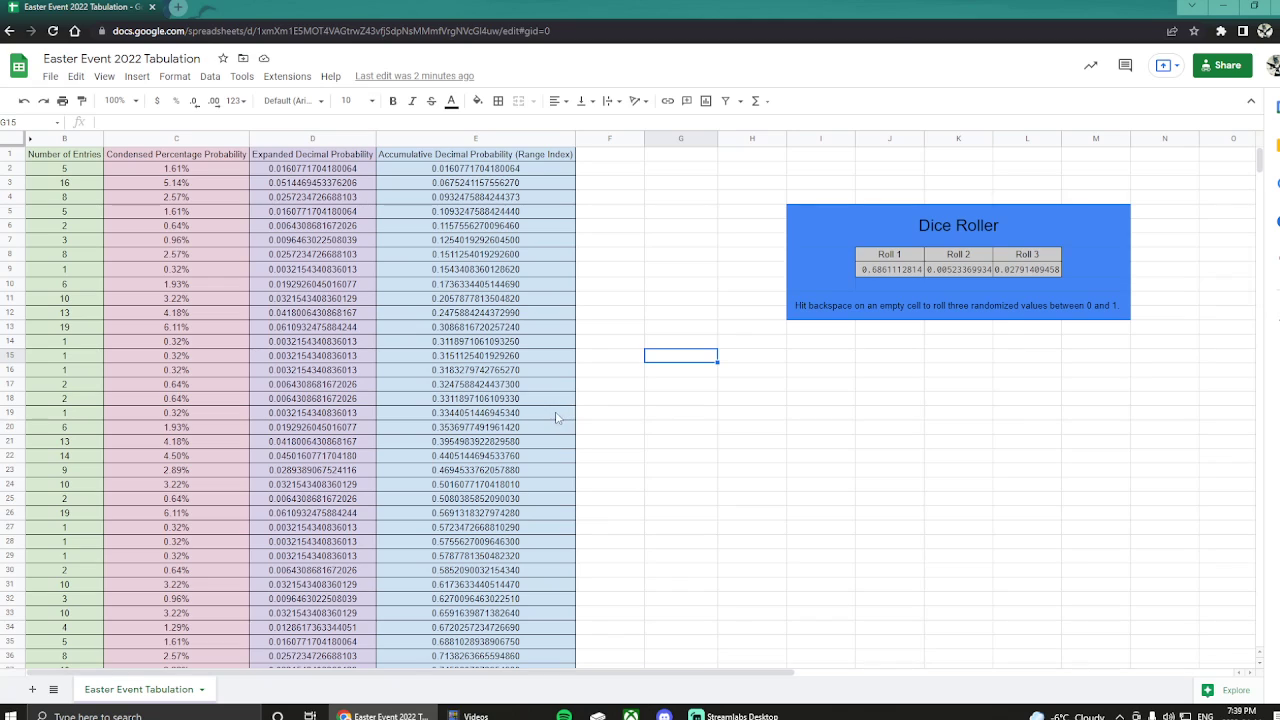
scroll(557, 418, down, 5)
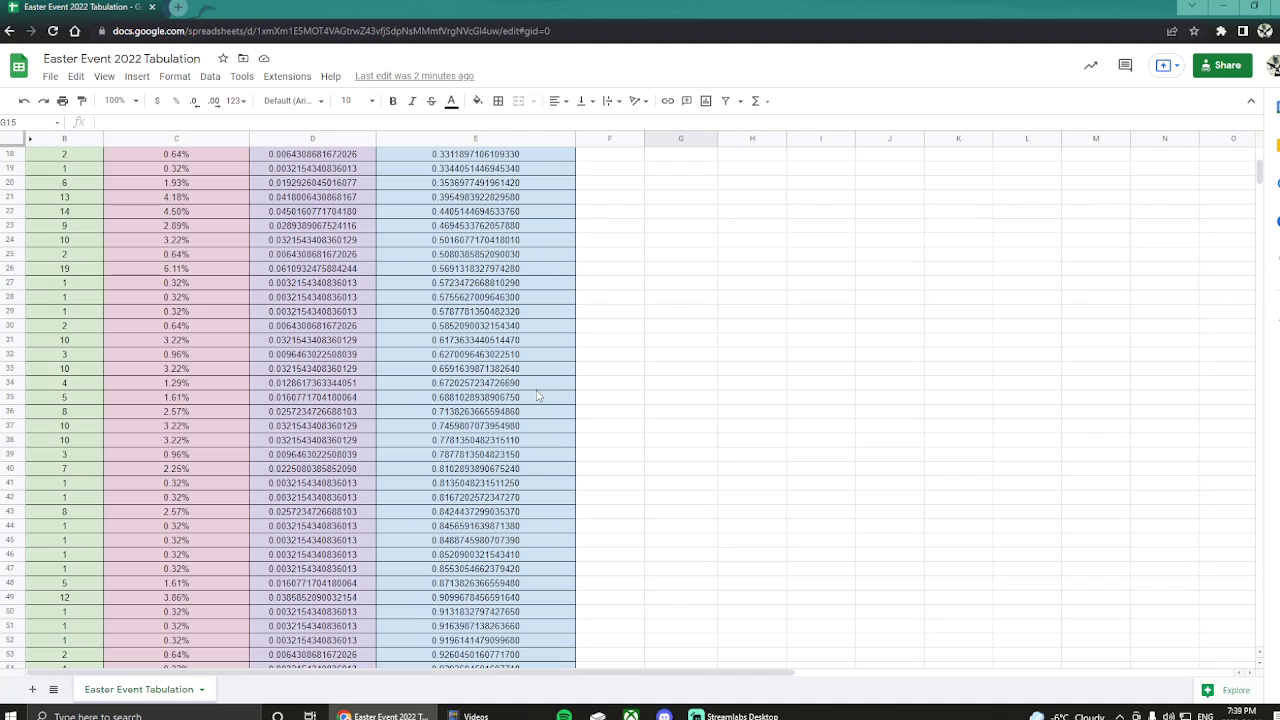
scroll(634, 391, up, 5)
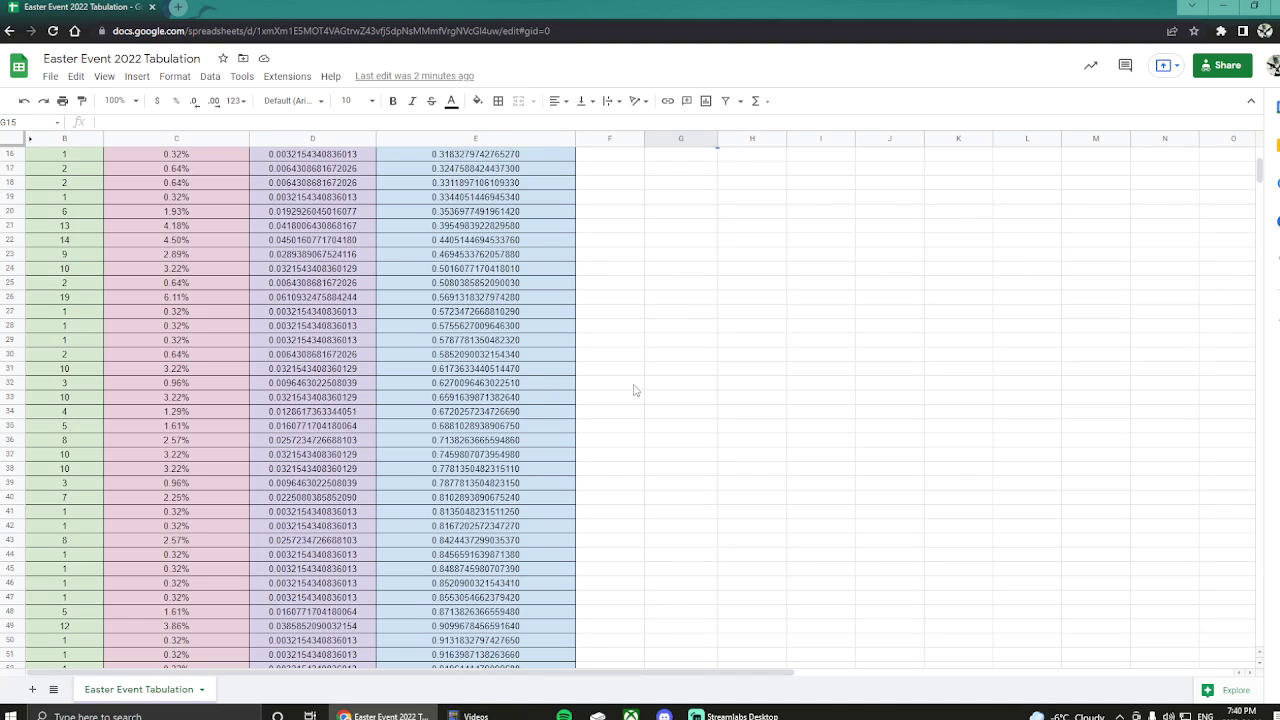
scroll(766, 391, down, 5)
click(453, 426)
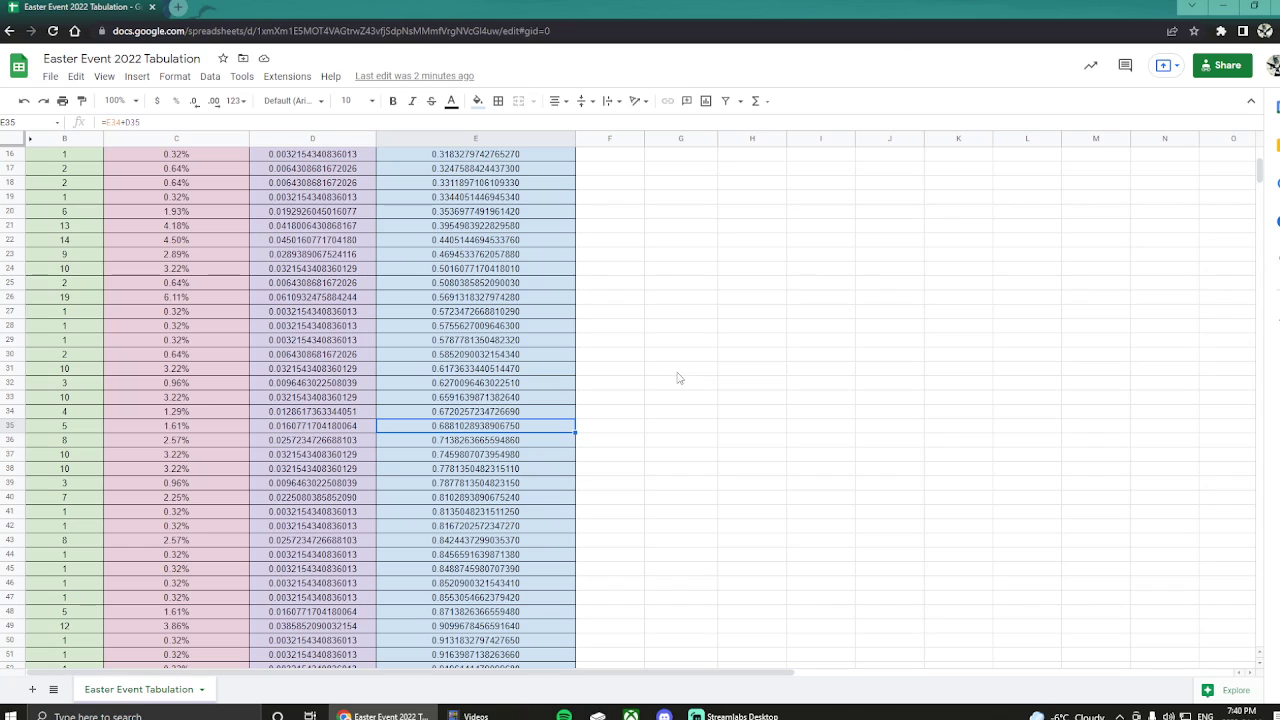
click(634, 421)
scroll(634, 418, up, 5)
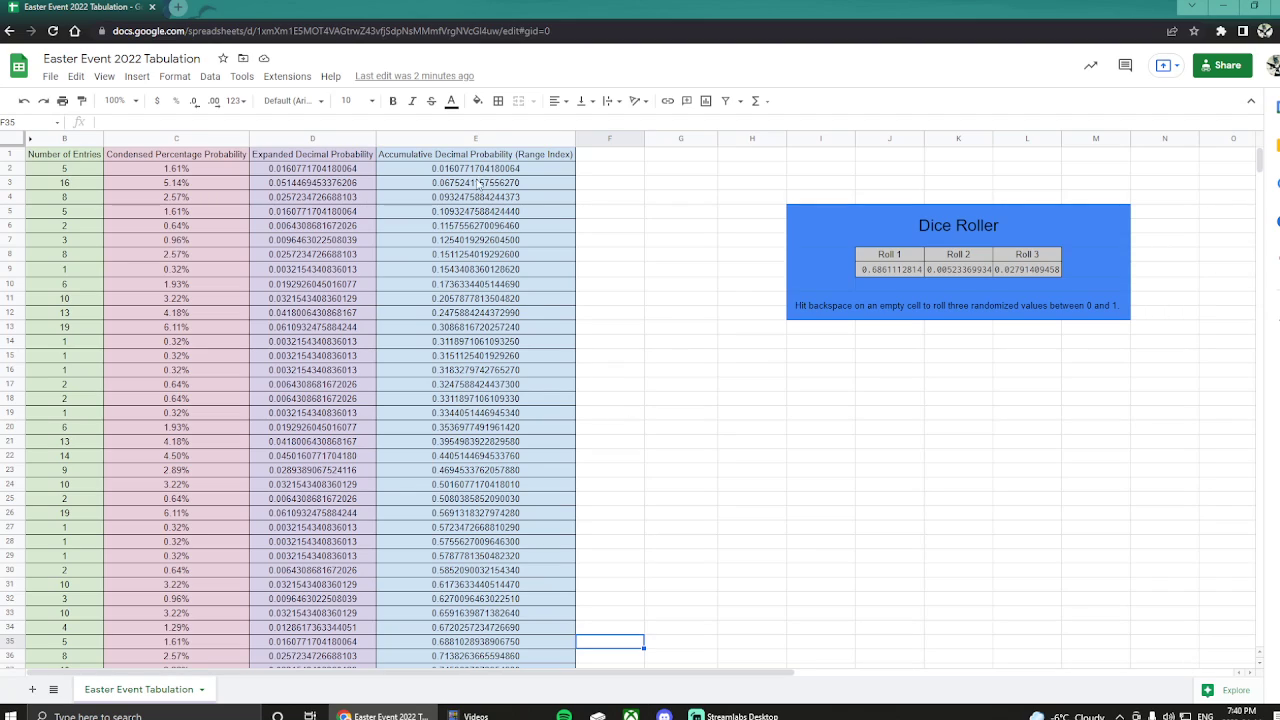
- Compare the Roll 1 formula with the accumulative formulas in E7 and E8 and the expanded decimal probabilities in D2:D21
click(888, 269)
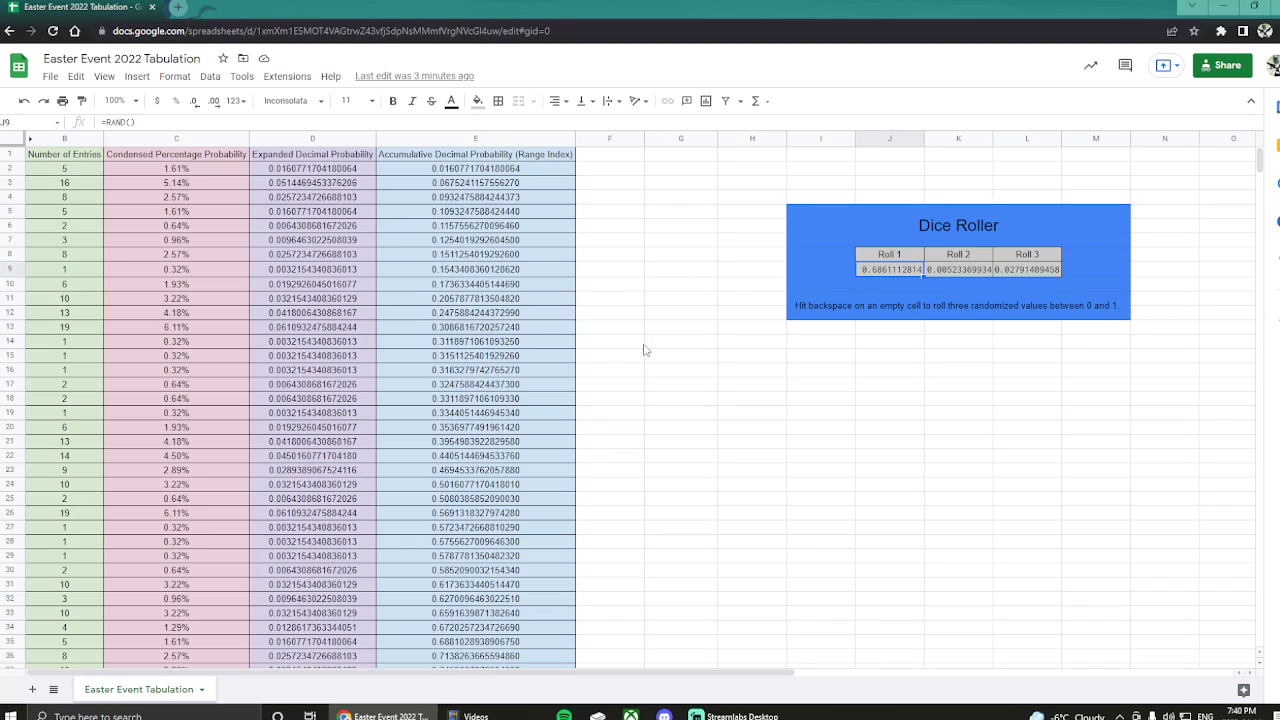
click(480, 242)
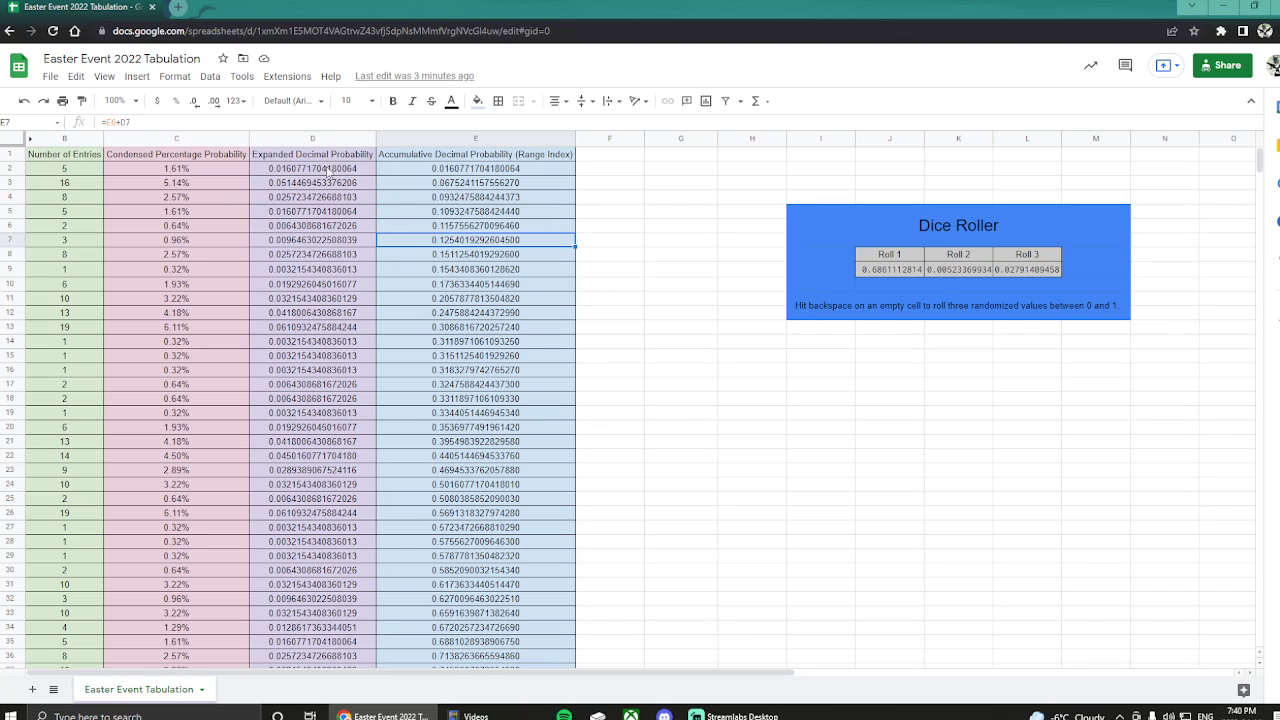
drag(310, 172, 366, 443)
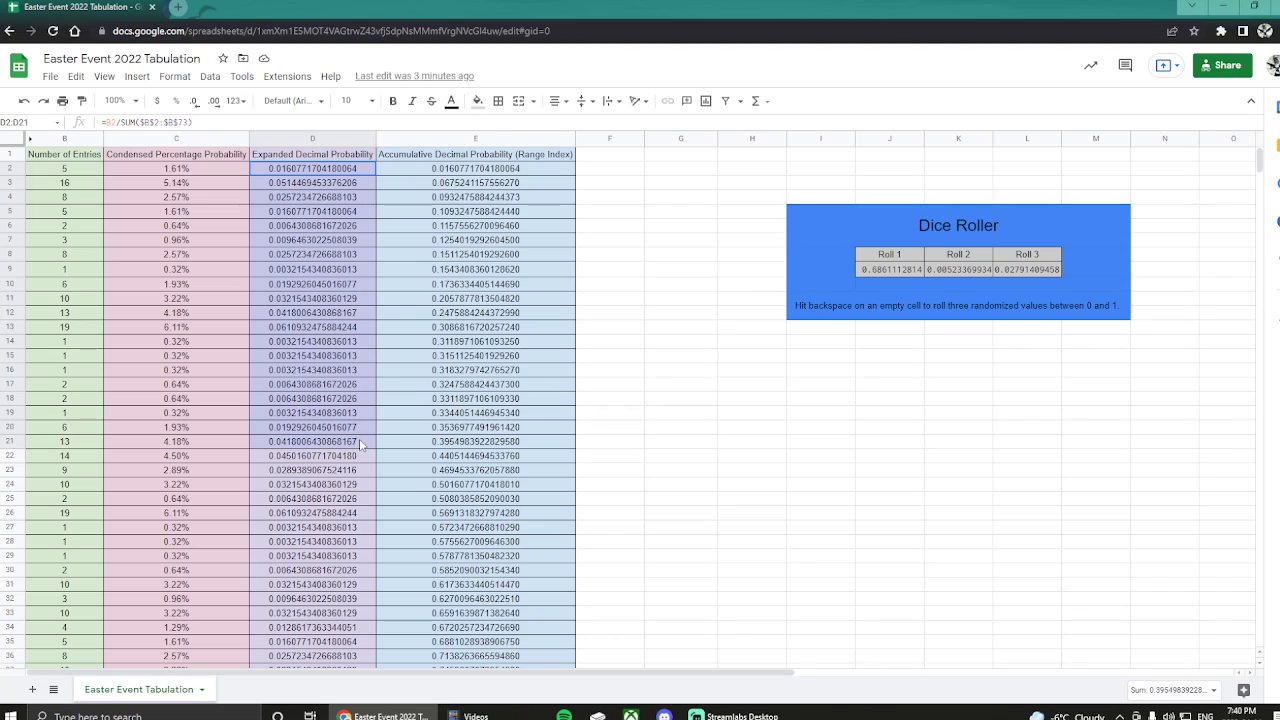
click(680, 370)
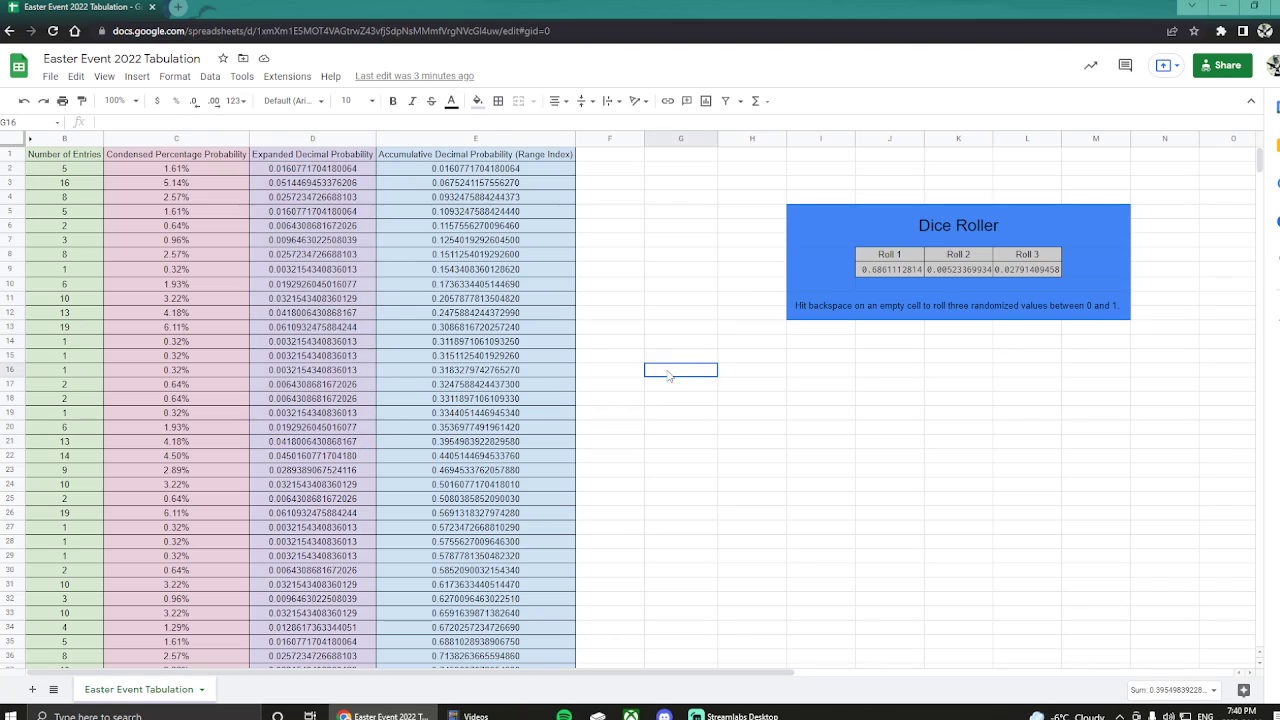
click(522, 256)
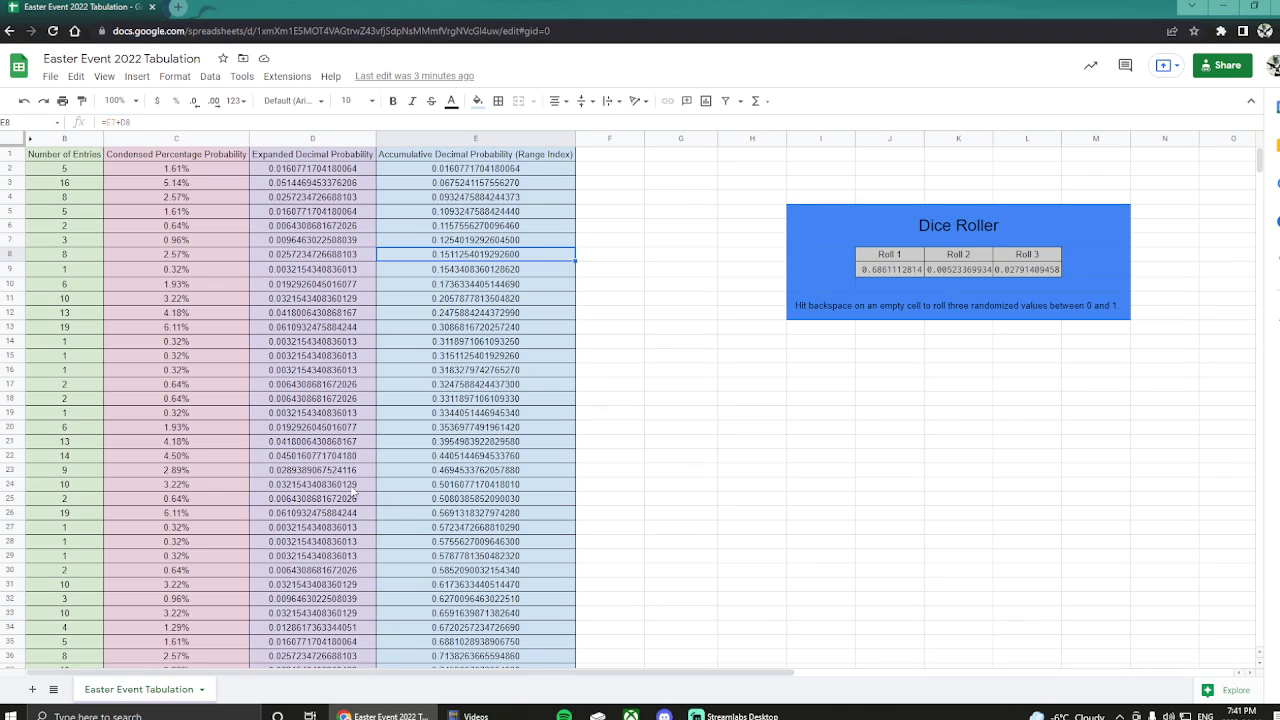
click(735, 500)
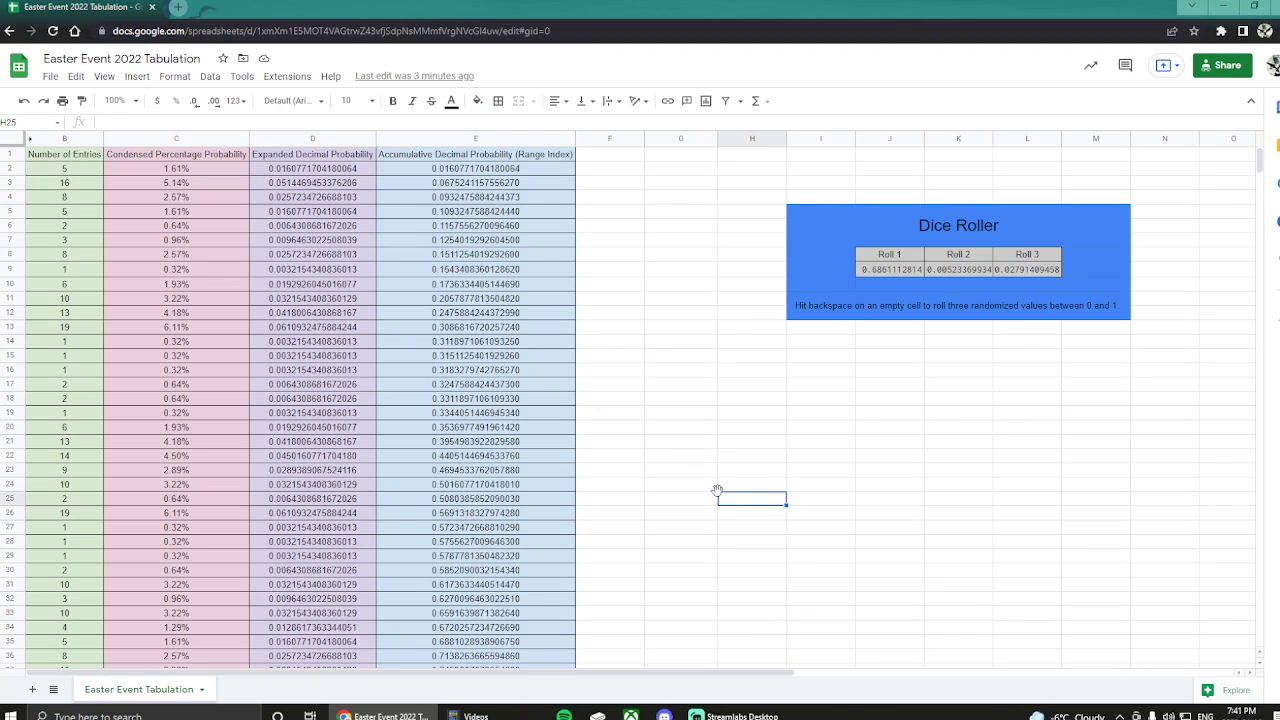